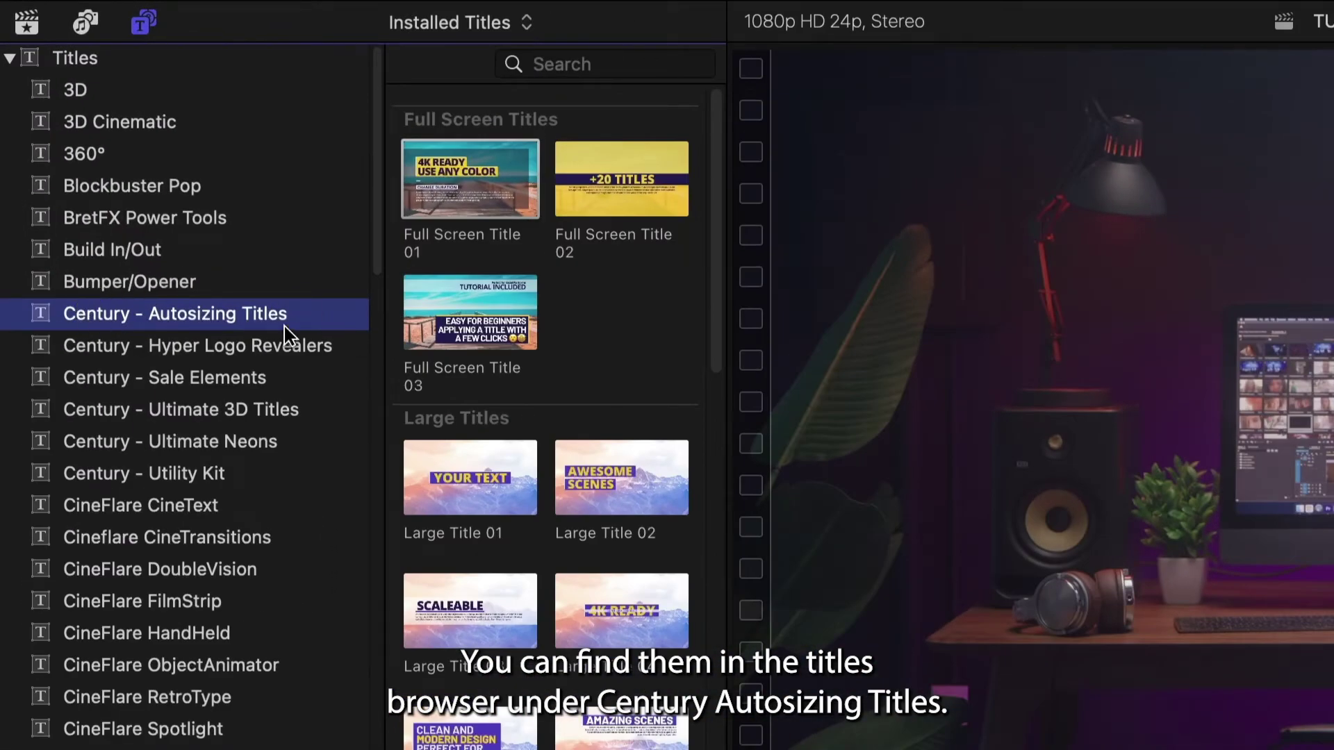
Hide the Titles and Generators category list so the Century title thumbnails fill the browser.
click(143, 31)
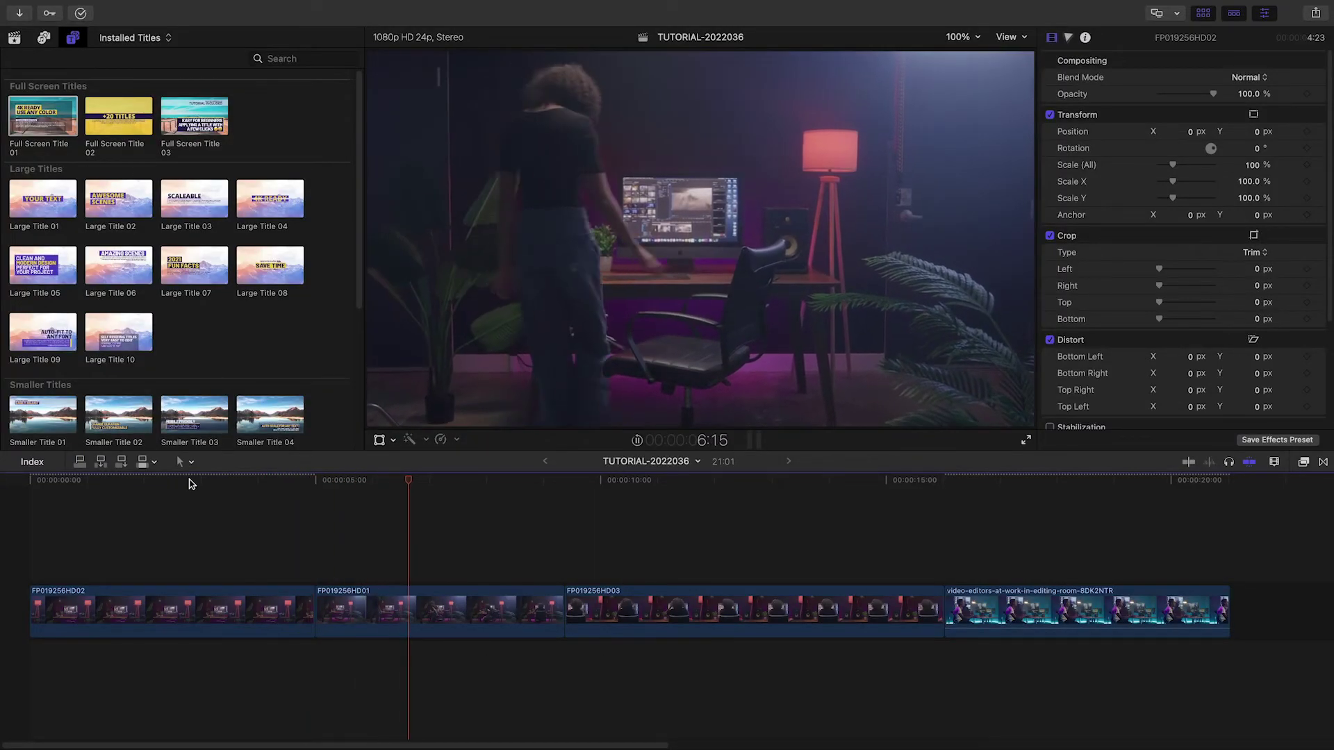
Put Full Screen Title 01 over the first clip, trim the clip to match, and shift the title up-left.
drag(43, 116, 23, 566)
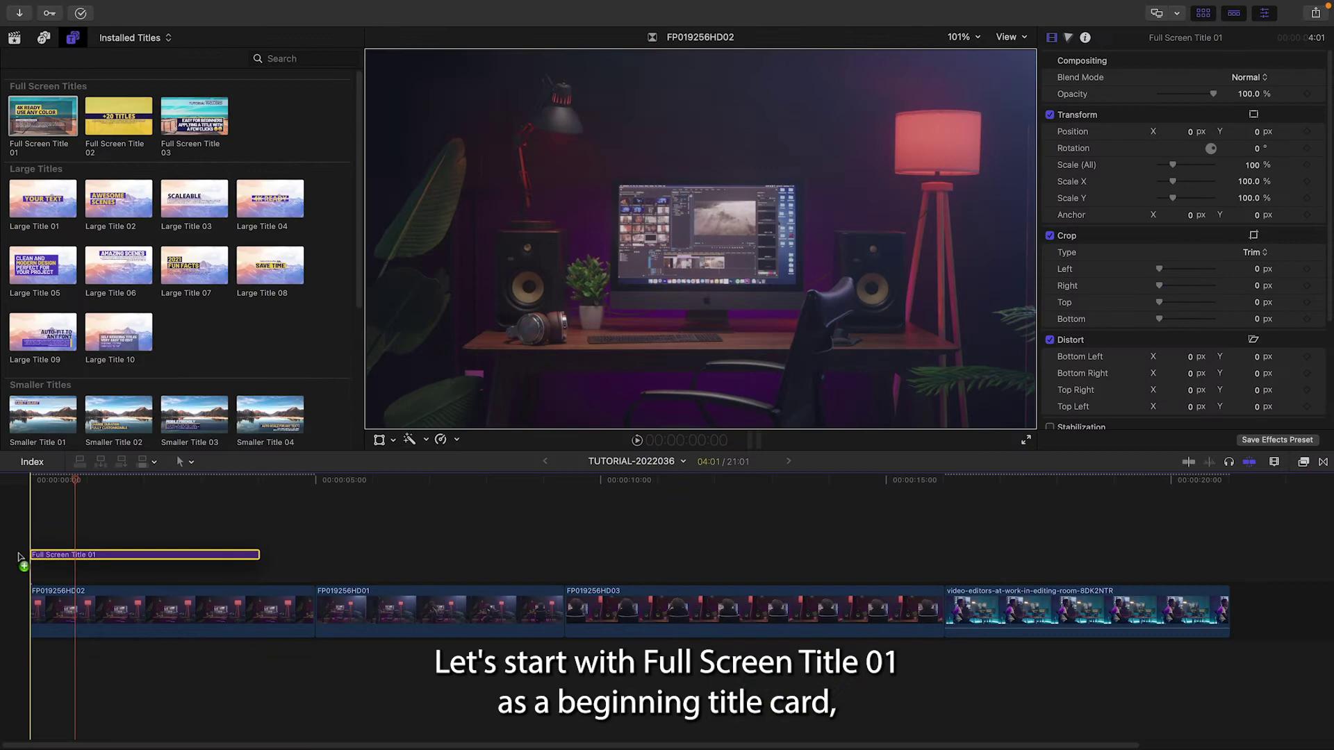
drag(314, 608, 255, 610)
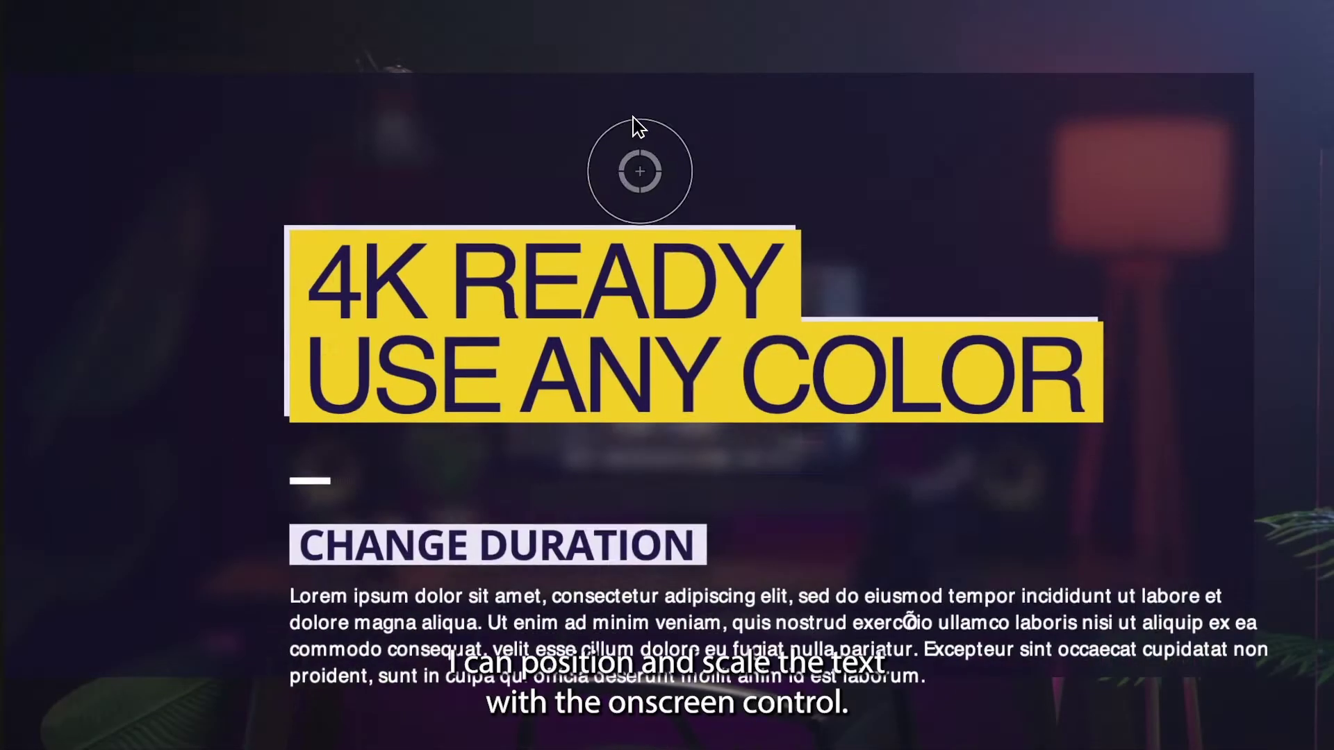
drag(639, 128, 526, 91)
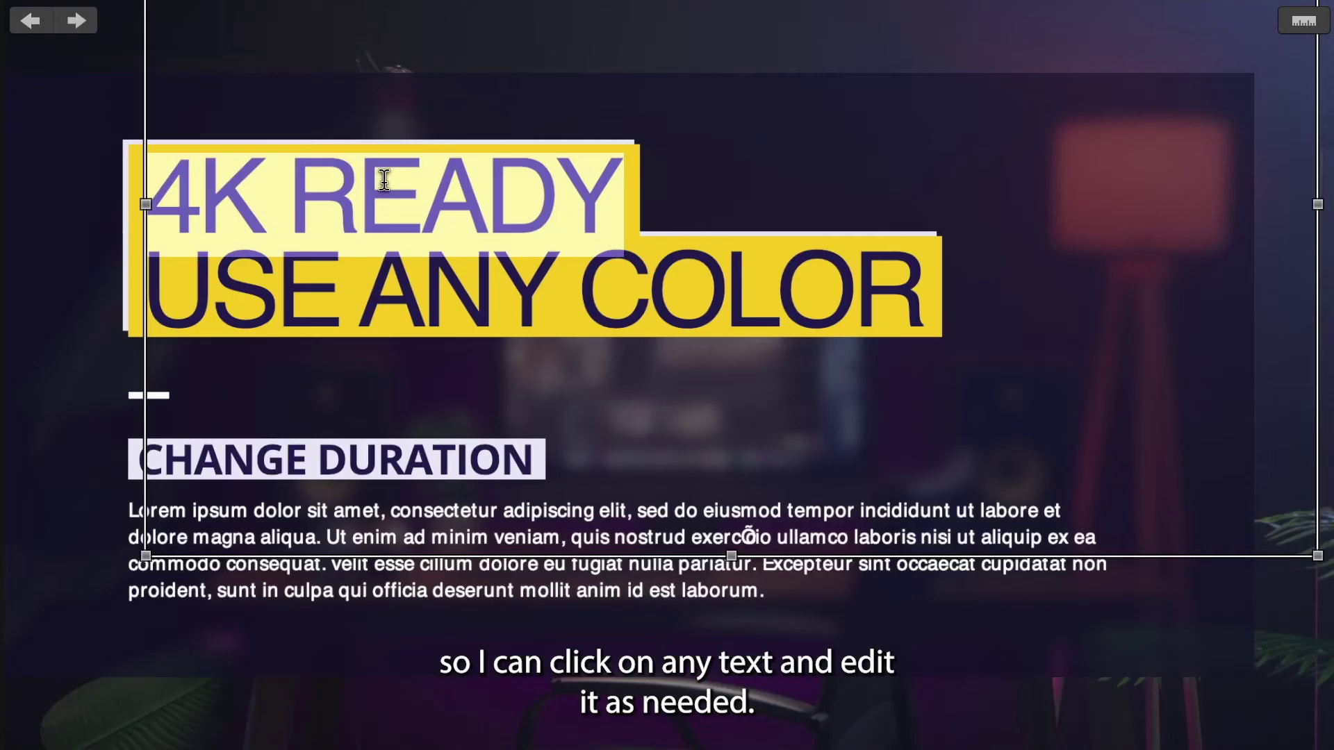
Change the title text to 'THE APP STORE' on line one and 'FOR VISUAL EFFECTS' on line two.
text(THE APP STORE)
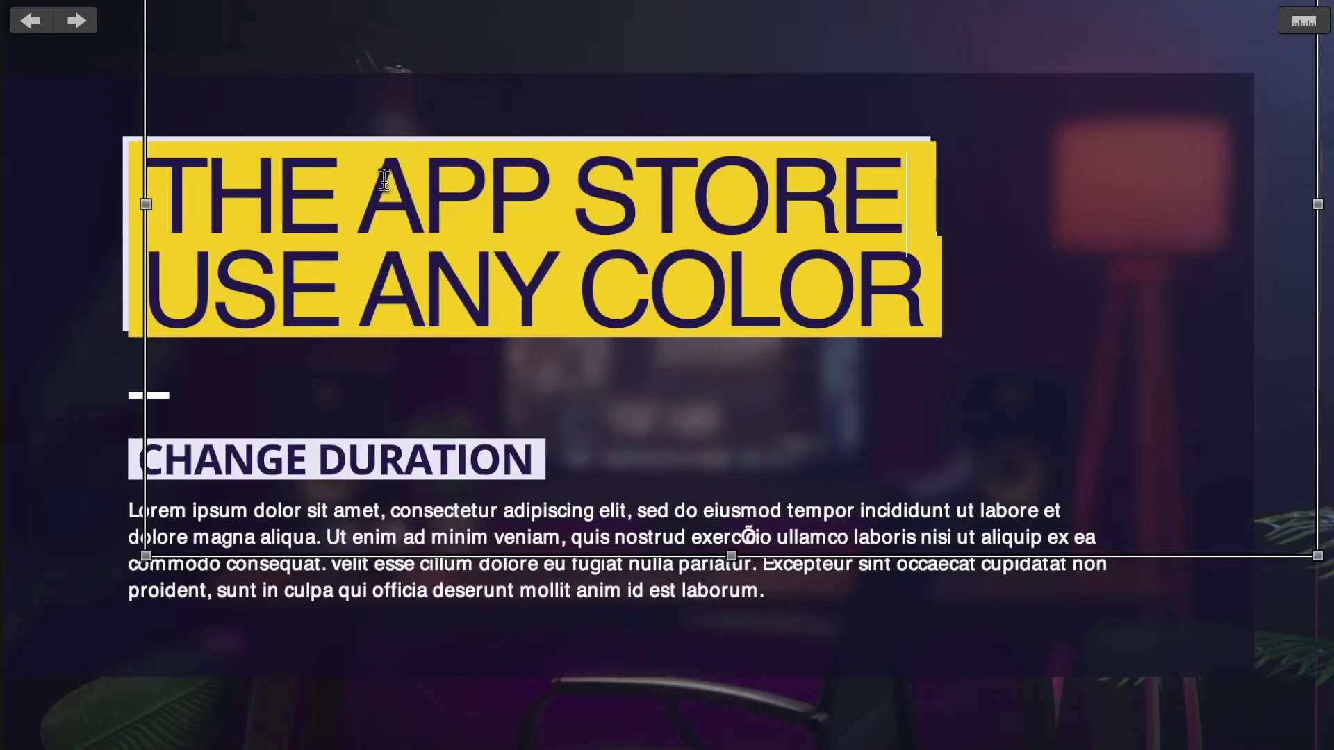
double_click(422, 289)
text(a)
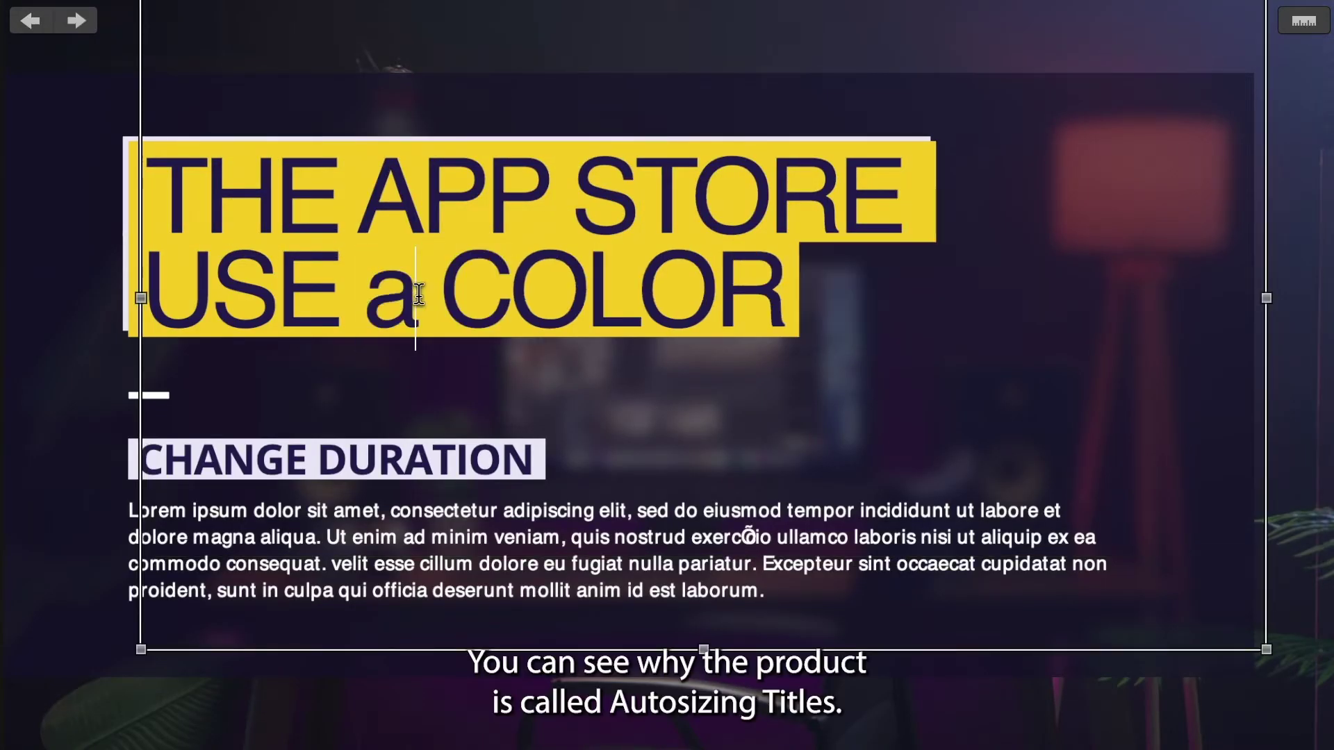
triple_click(418, 295)
text(FOR)
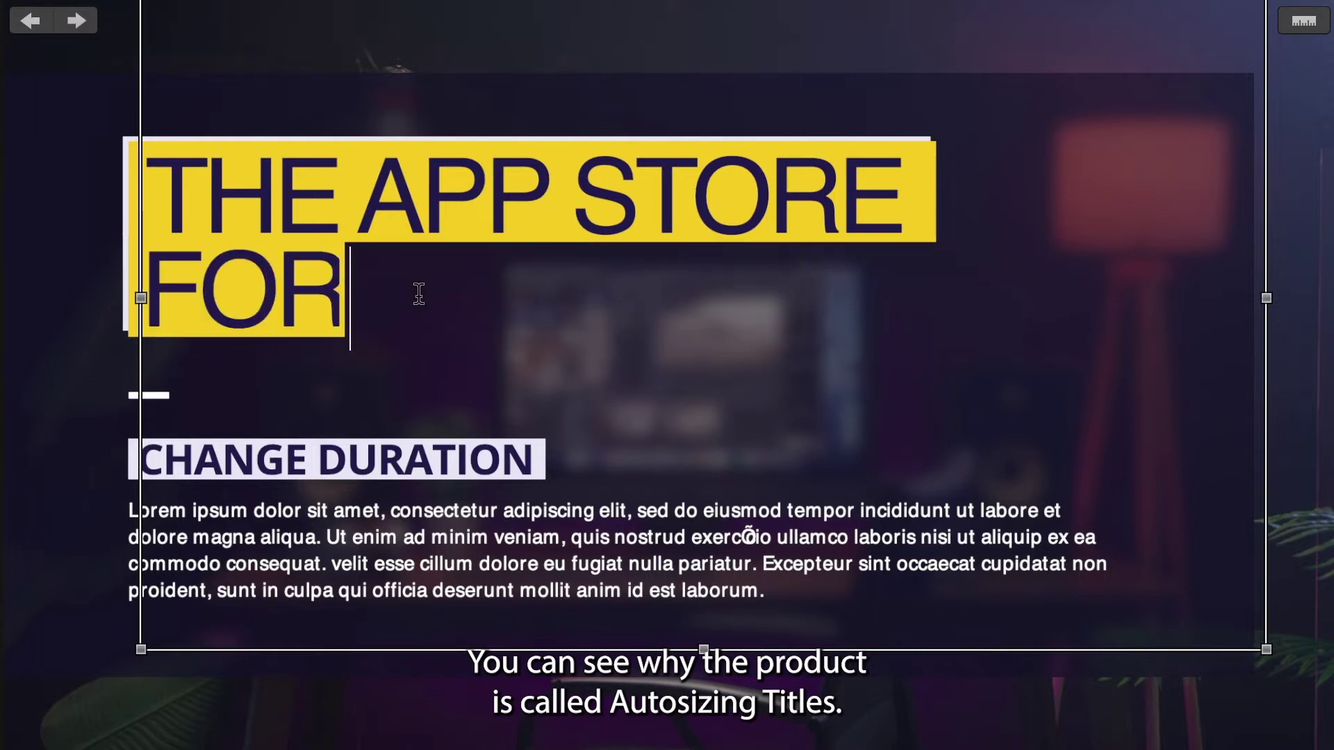
text( VISUAL EFFECTS)
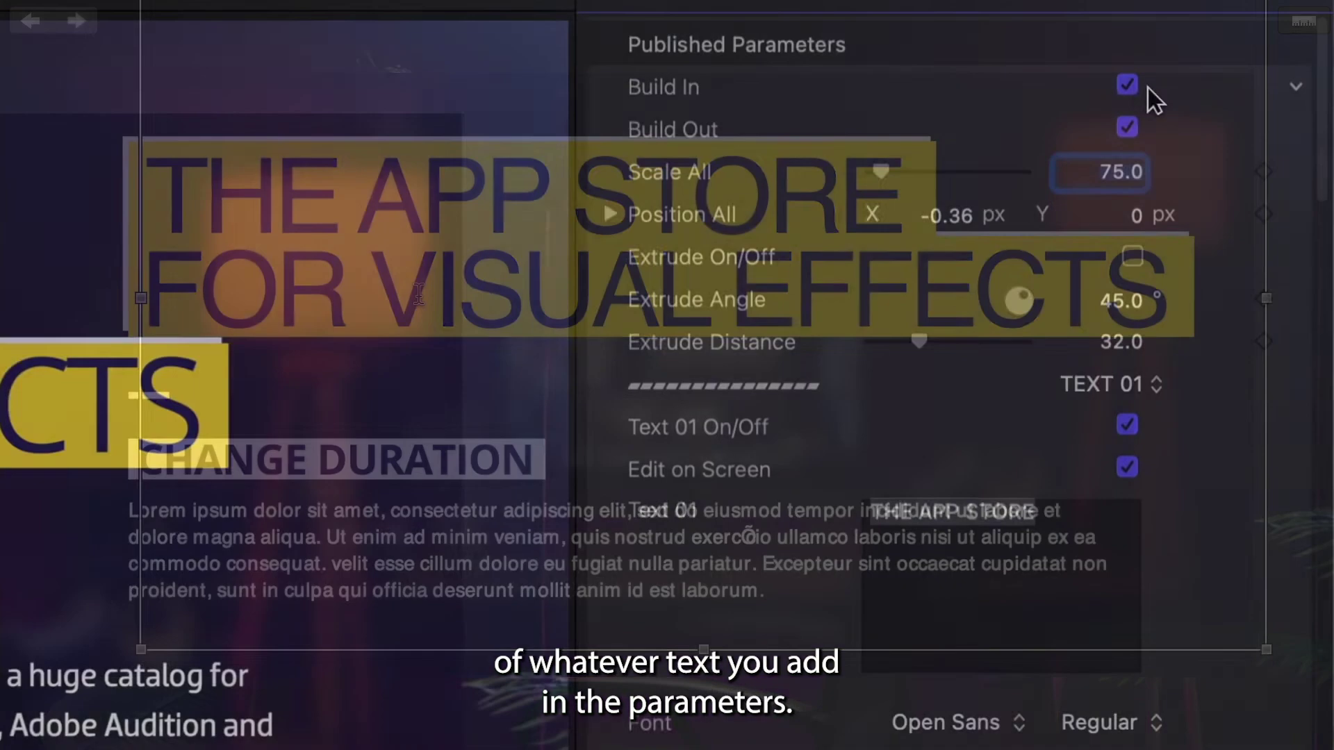
Toggle the title's Build In/Out animations off and back on, and enable Extrude with reduced depth.
click(1132, 85)
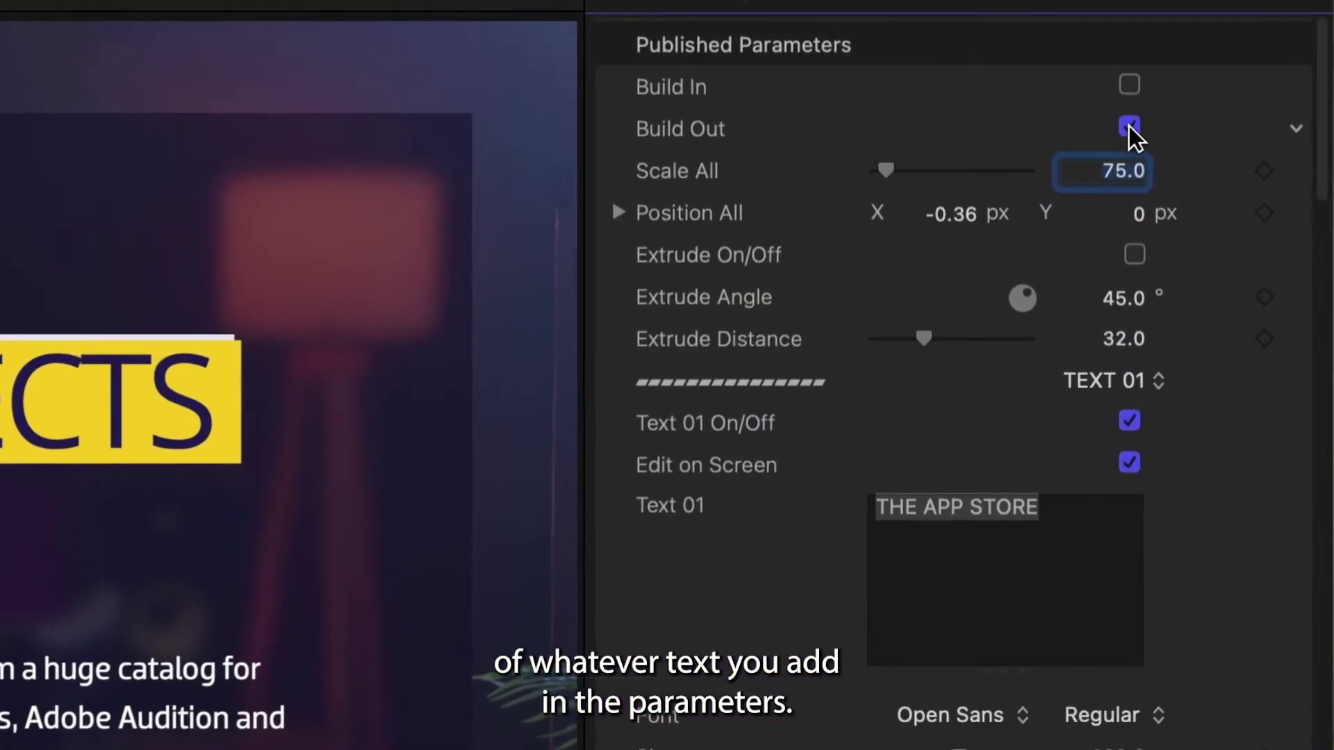
click(1132, 125)
click(1132, 85)
click(1132, 125)
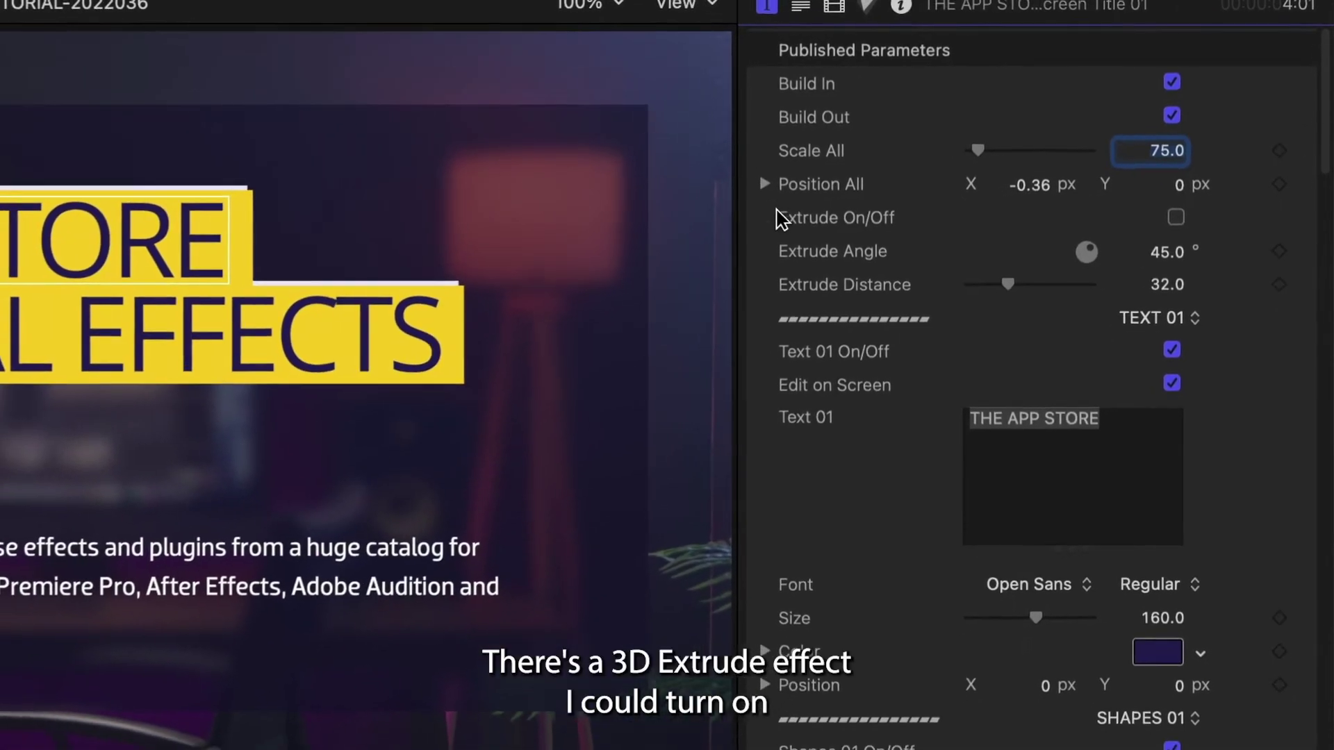
click(1179, 214)
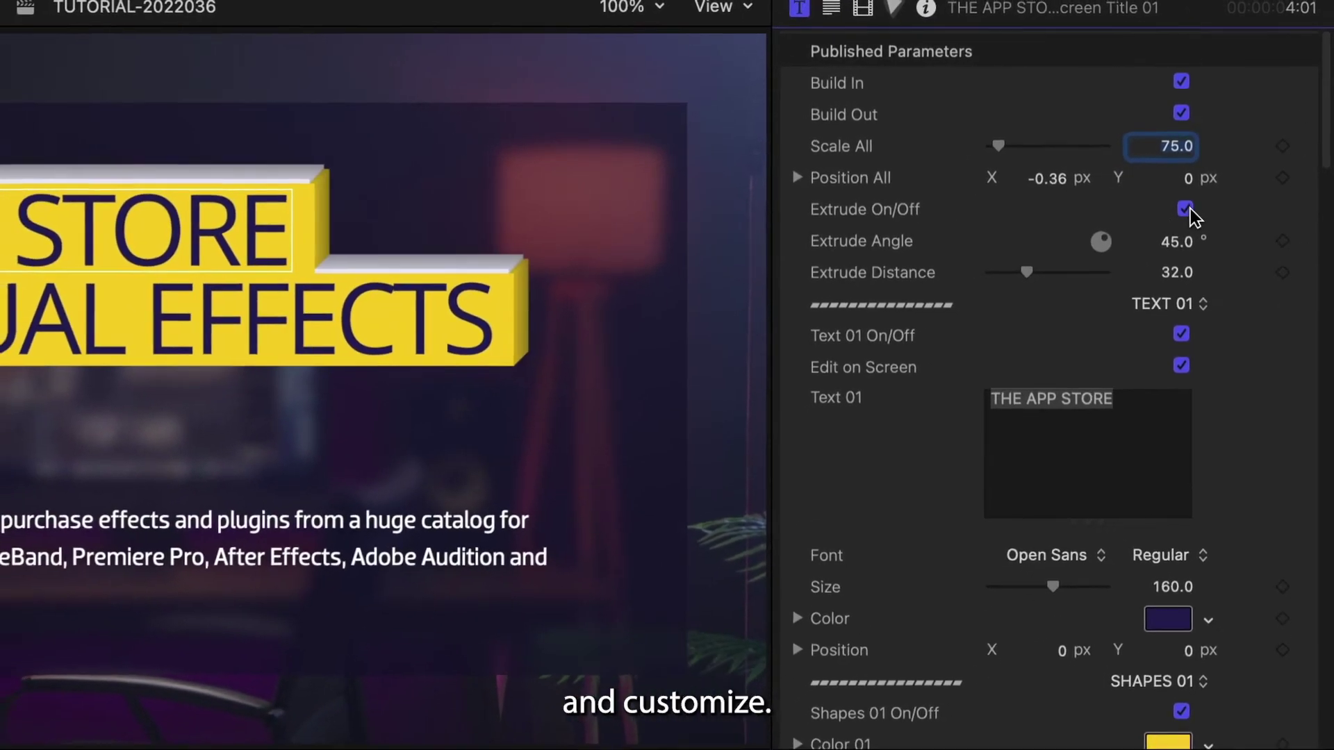
drag(1030, 271, 1015, 273)
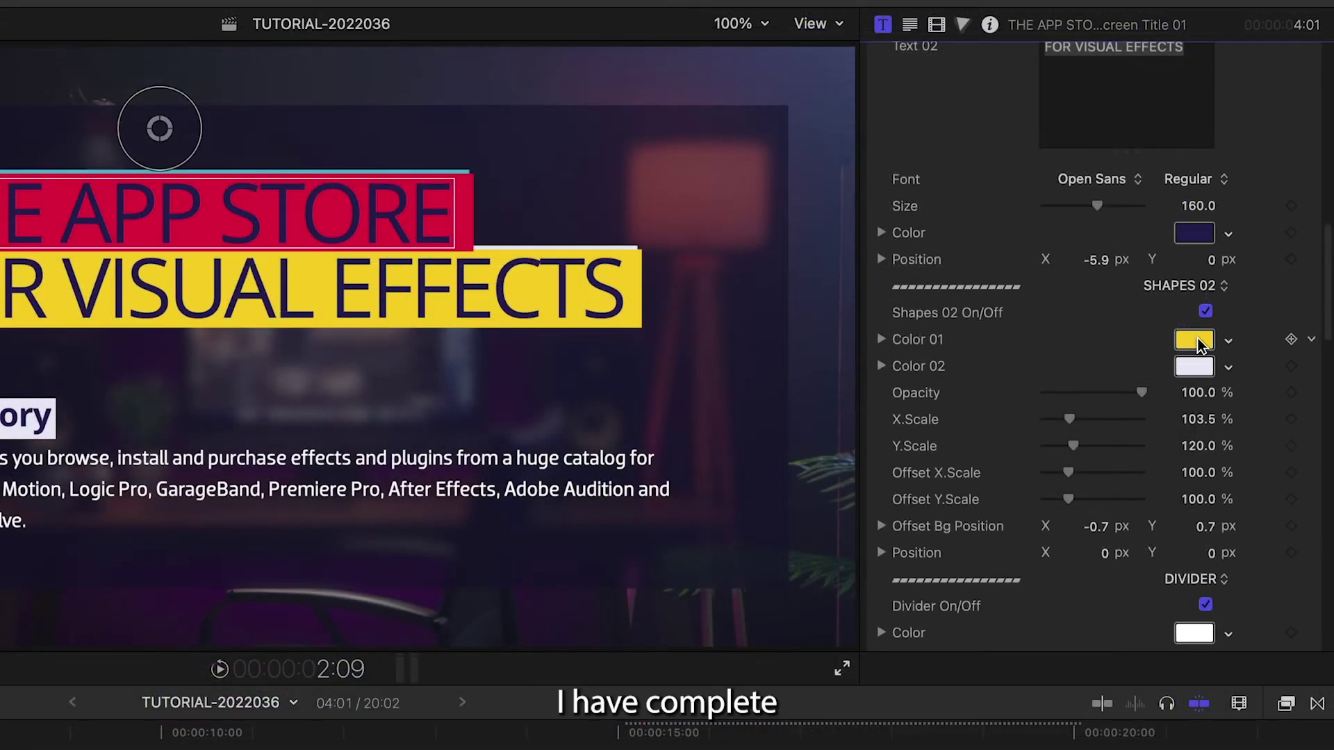
Make the background bar crimson red, adjust shape opacity, and widen the cyan offset bar.
click(1197, 340)
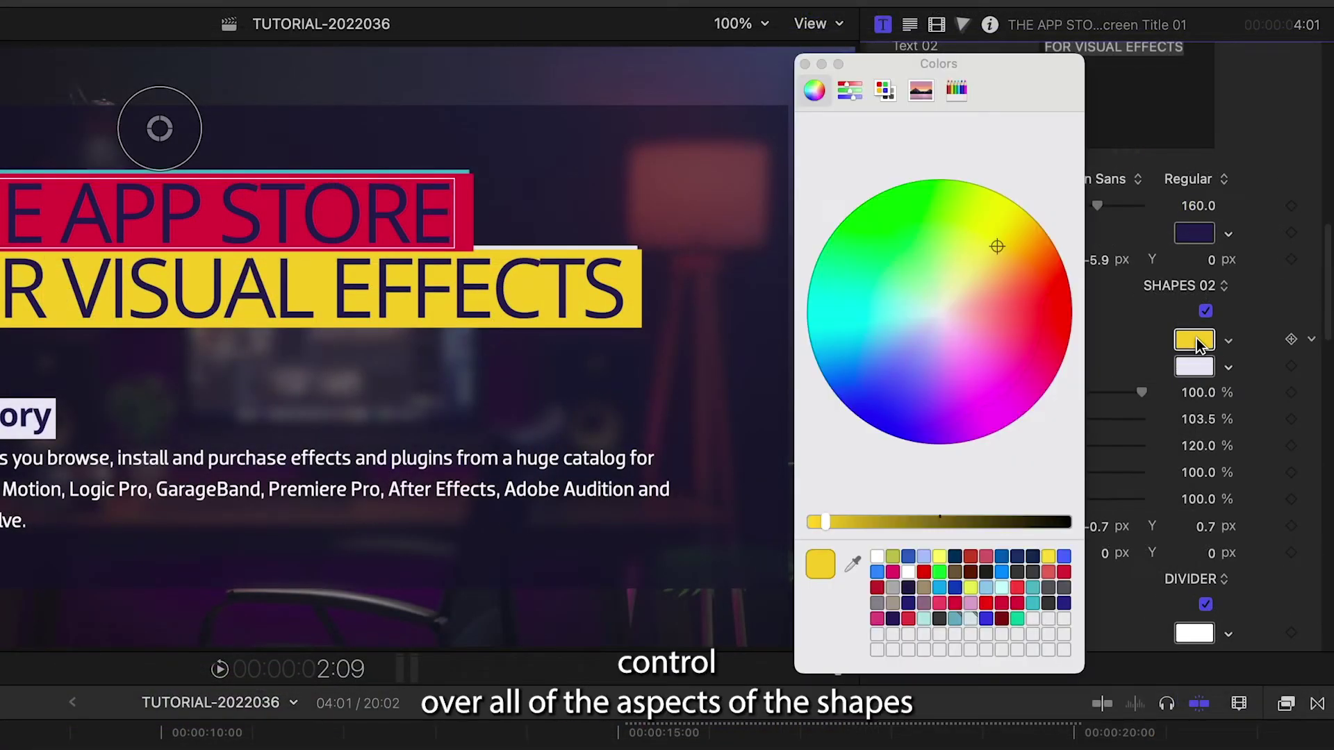
click(1015, 602)
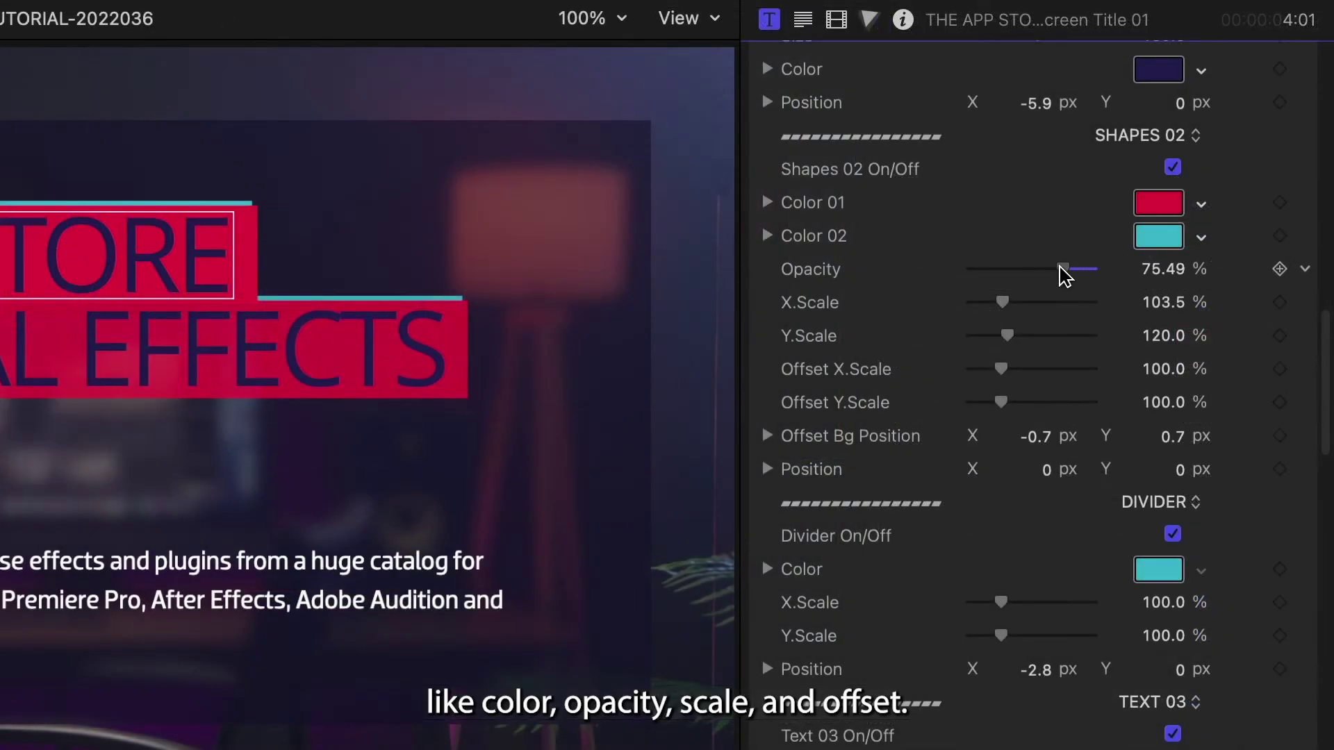
drag(1049, 274, 1086, 283)
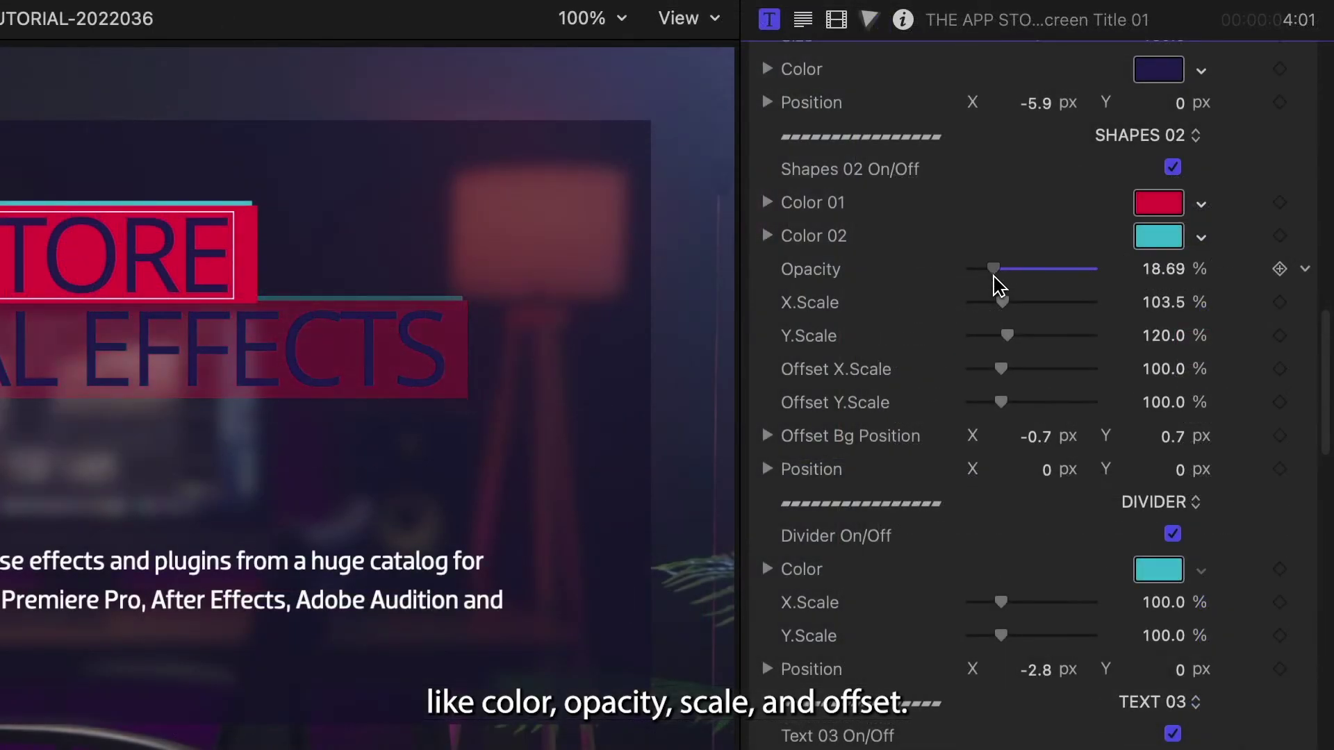
mouse_move(1002, 303)
mouse_down()
mouse_move(991, 313)
mouse_move(1010, 325)
mouse_up()
drag(1008, 379, 1037, 402)
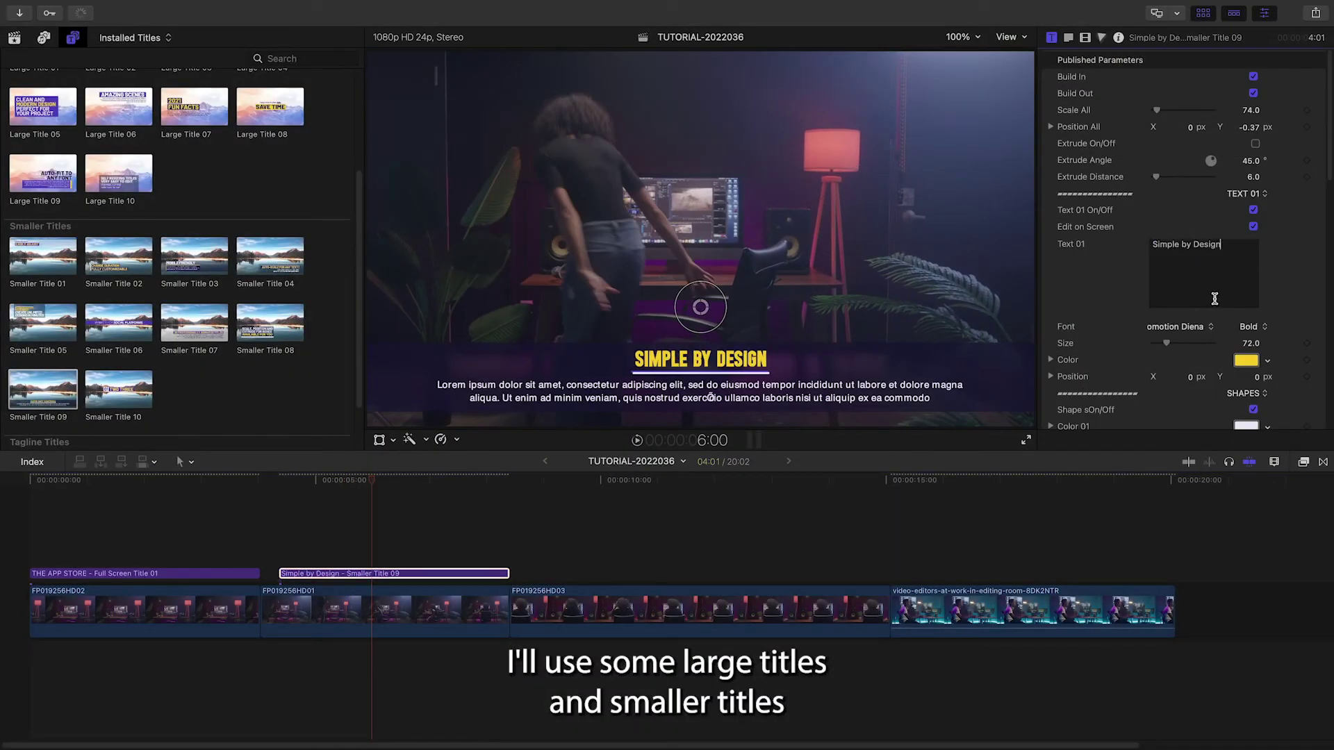
Set the Smaller Title 09 heading to a condensed Bebas font in red.
click(1182, 326)
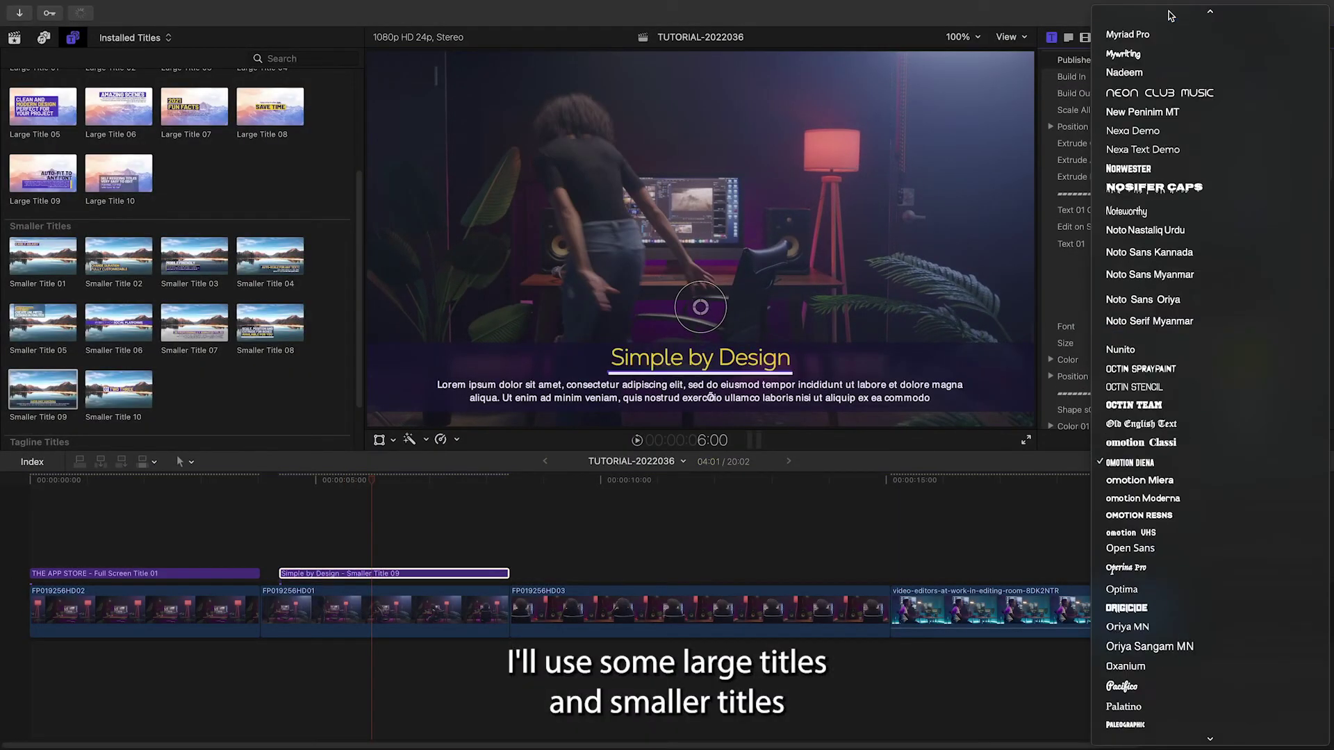
click(1130, 164)
click(1186, 369)
click(1125, 160)
scroll(1181, 254, down, 5)
scroll(1285, 254, down, 3)
Replace the body placeholder with the pasted FxFactory description, set in Open Sans Regular.
click(1233, 231)
key(super+a)
text(Installing products or setting up a new system has never been easier. FxFactory remembers your configuration and purchase history so you don't have to.)
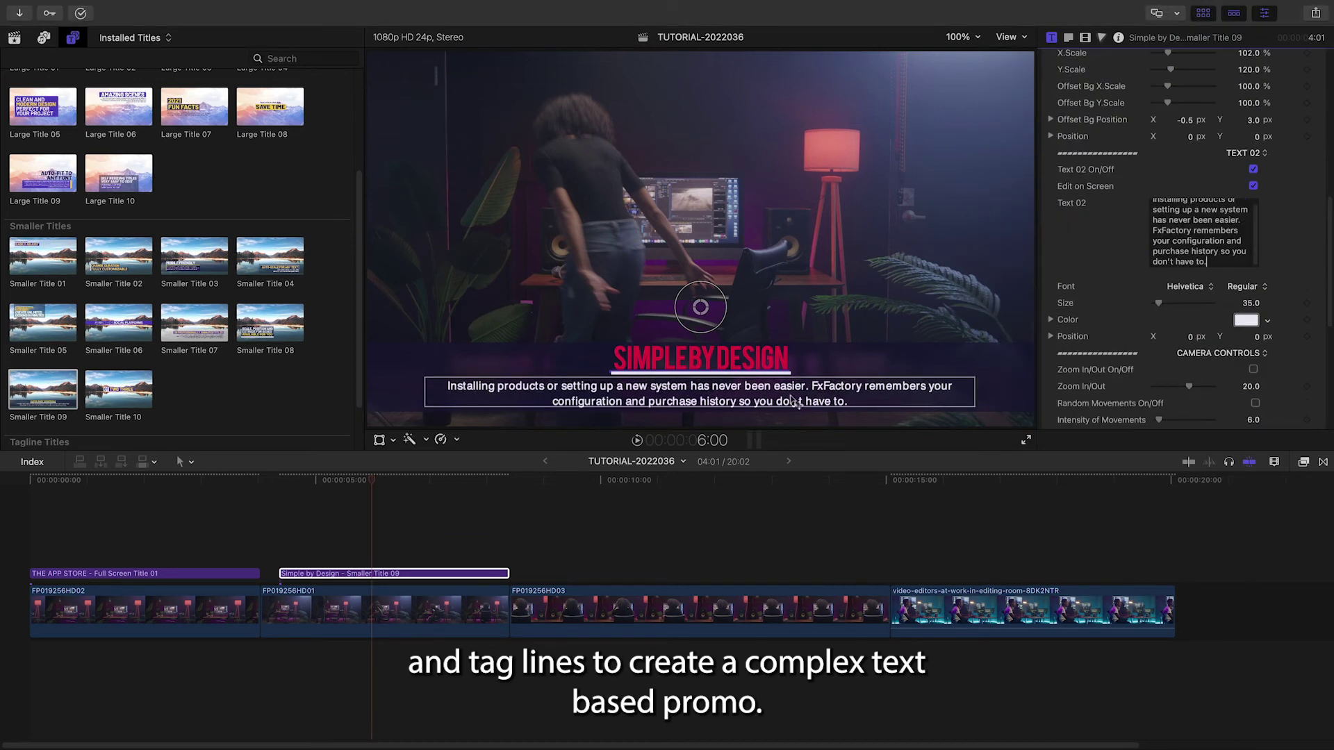
click(1190, 286)
scroll(1187, 486, down, 10)
click(1174, 521)
scroll(1181, 243, down, 5)
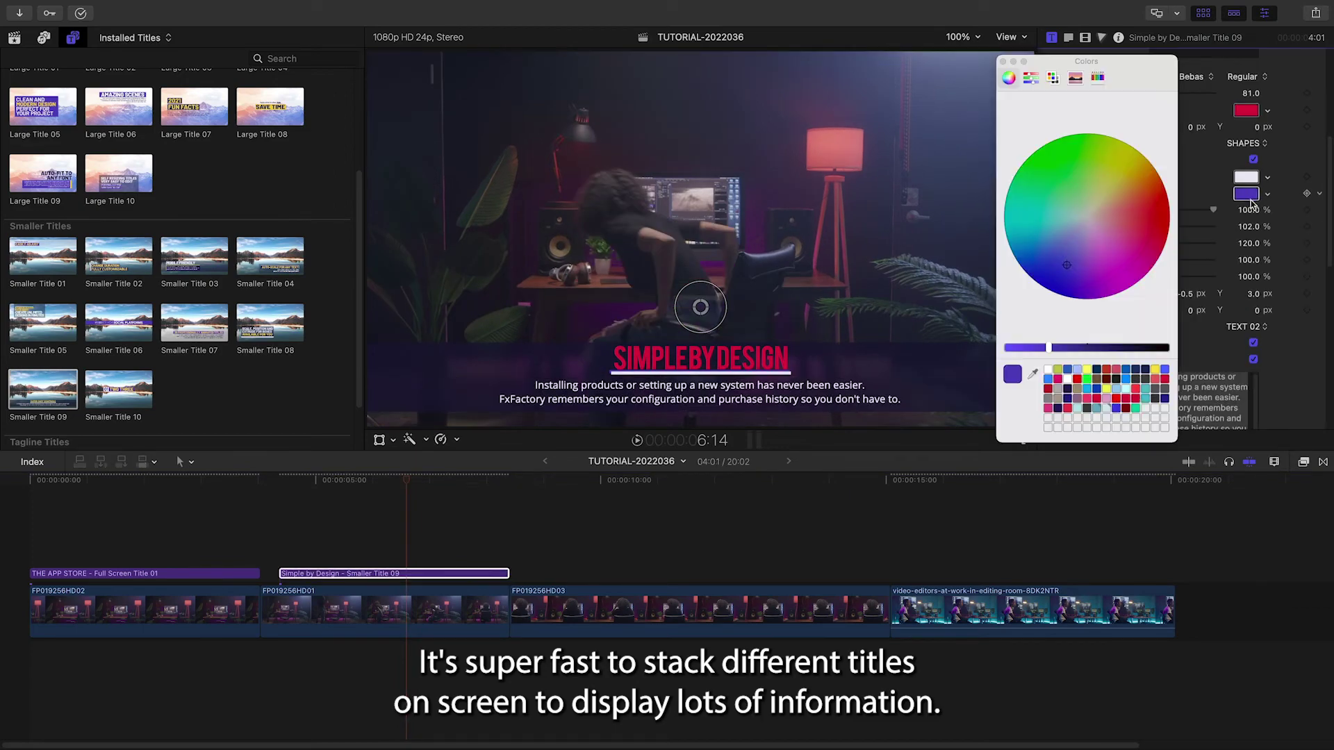